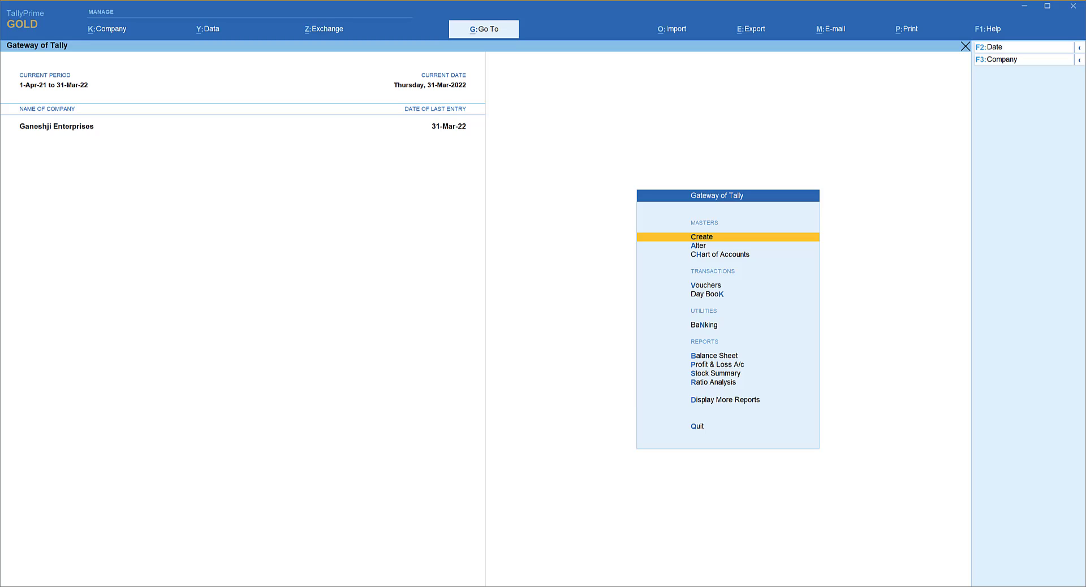
Open the Profit & Loss A/c report for Ganeshji Enterprises.
{"action": "key", "text": "Down"}
{"action": "key", "text": "Down"}
{"action": "key", "text": "Down"}
{"action": "key", "text": "Down"}
{"action": "key", "text": "Down"}
{"action": "key", "text": "Down"}
{"action": "key", "text": "Down"}
{"action": "key", "text": "Down"}
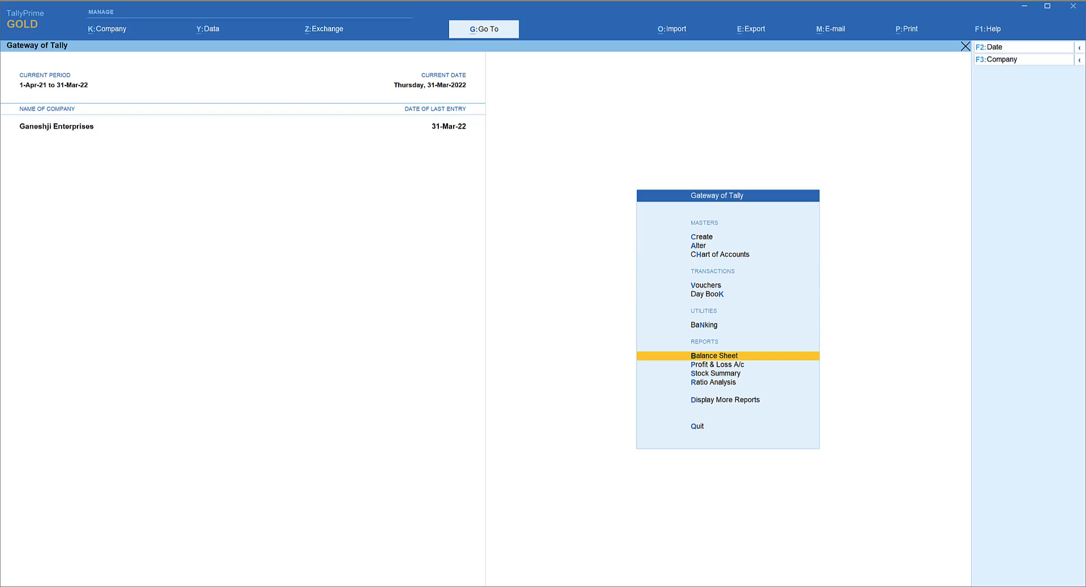
{"action": "key", "text": "Up"}
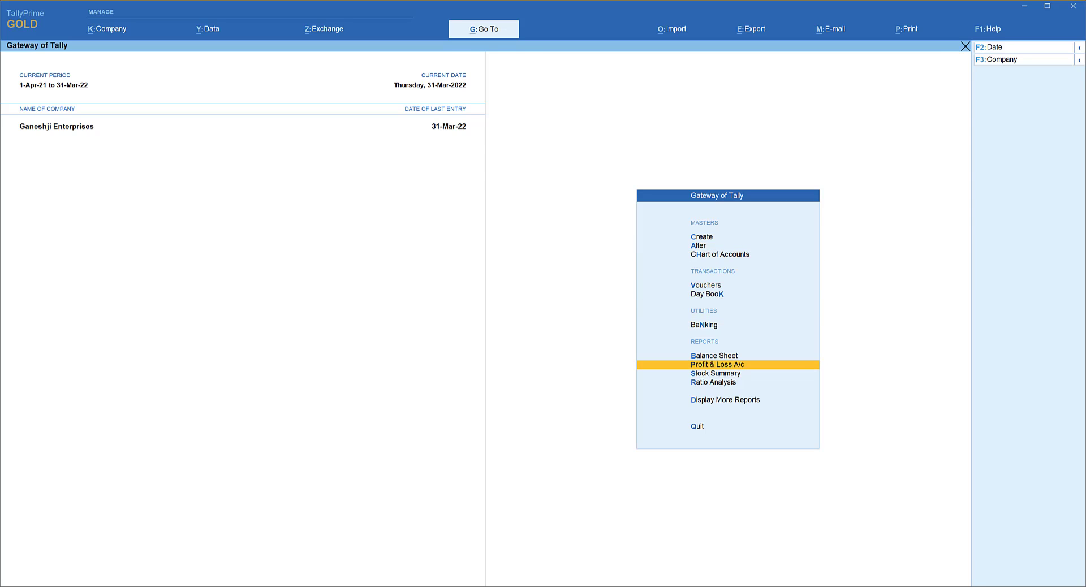
{"action": "key", "text": "Return"}
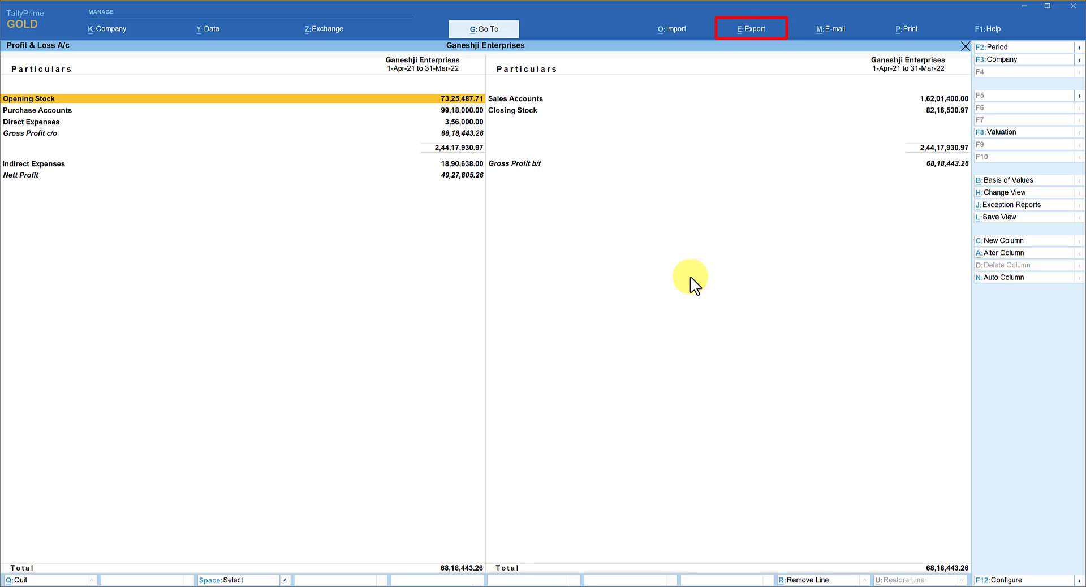
Start exporting the current Profit & Loss report and set its file format to Excel (Spreadsheet).
{"action": "left_click", "coordinate": [758, 35]}
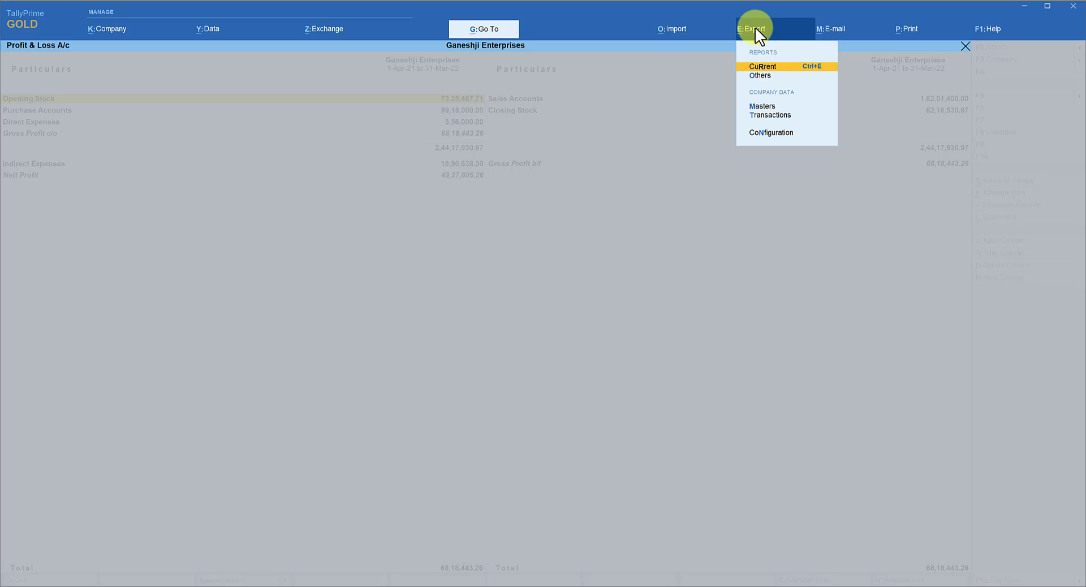
{"action": "key", "text": "Return"}
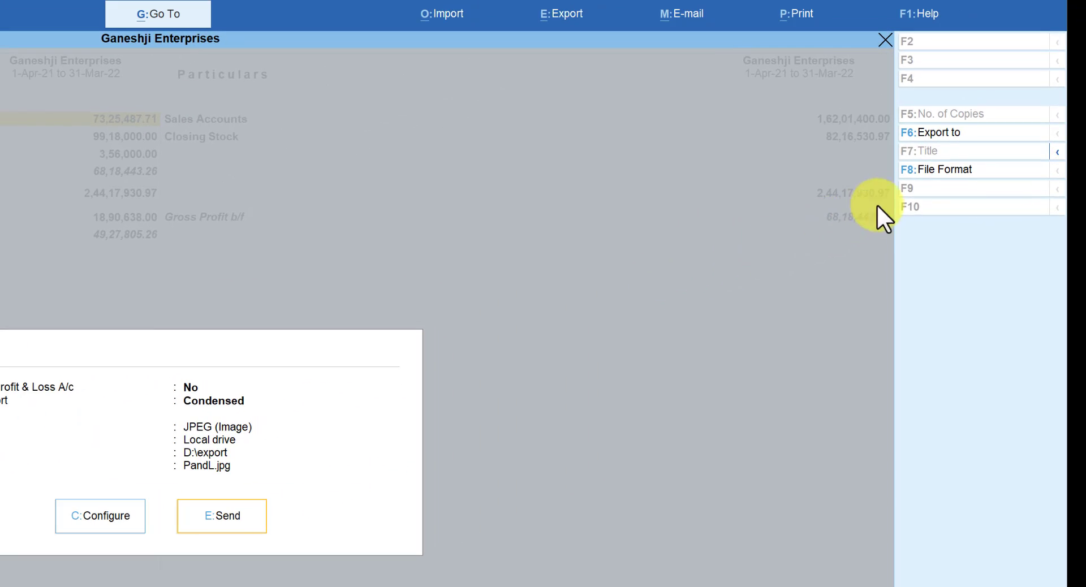
{"action": "left_click", "coordinate": [955, 171]}
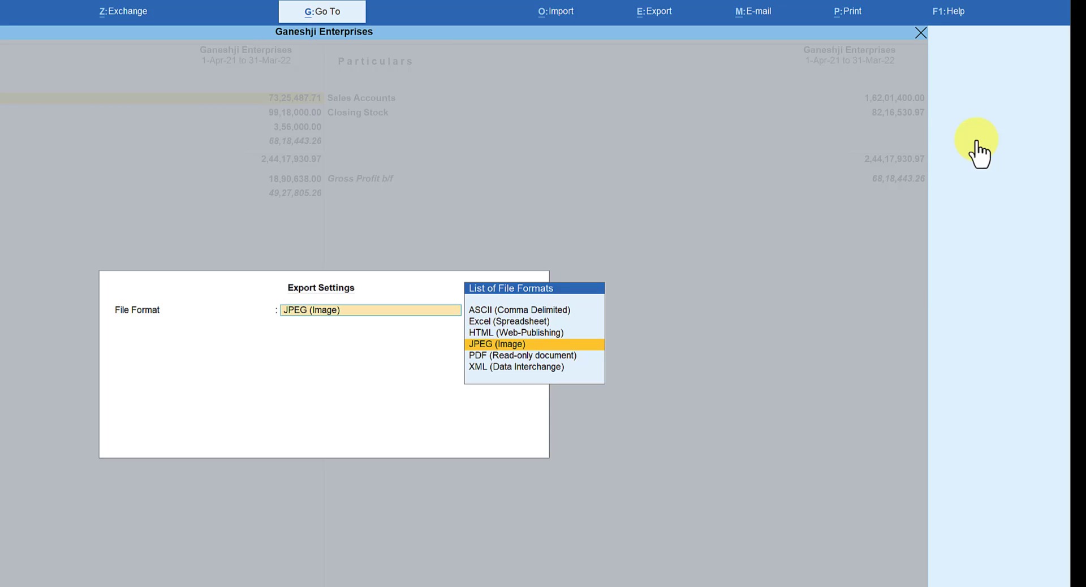
{"action": "key", "text": "Up"}
{"action": "key", "text": "Up"}
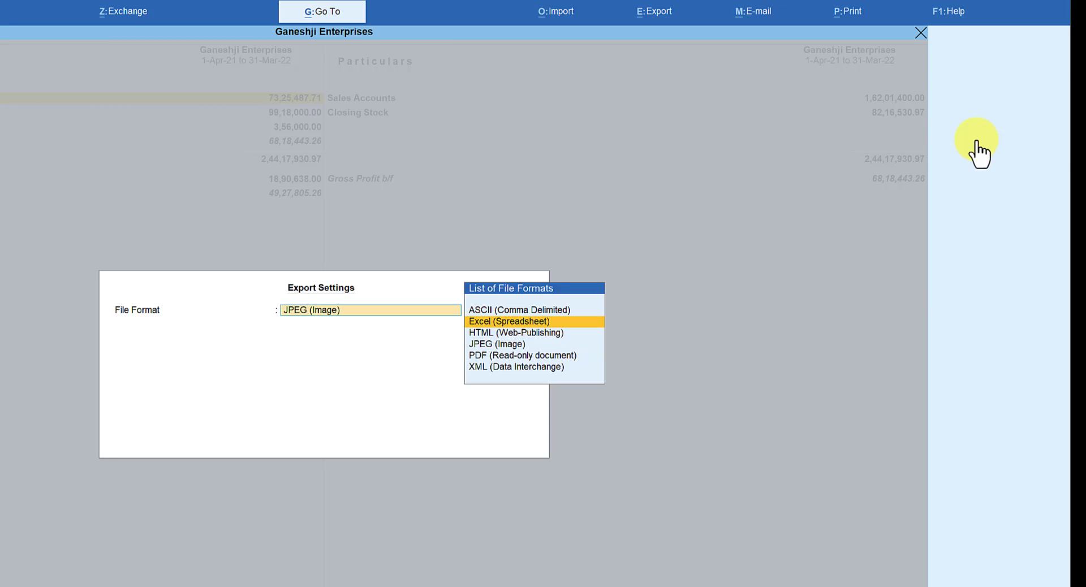
{"action": "key", "text": "Return"}
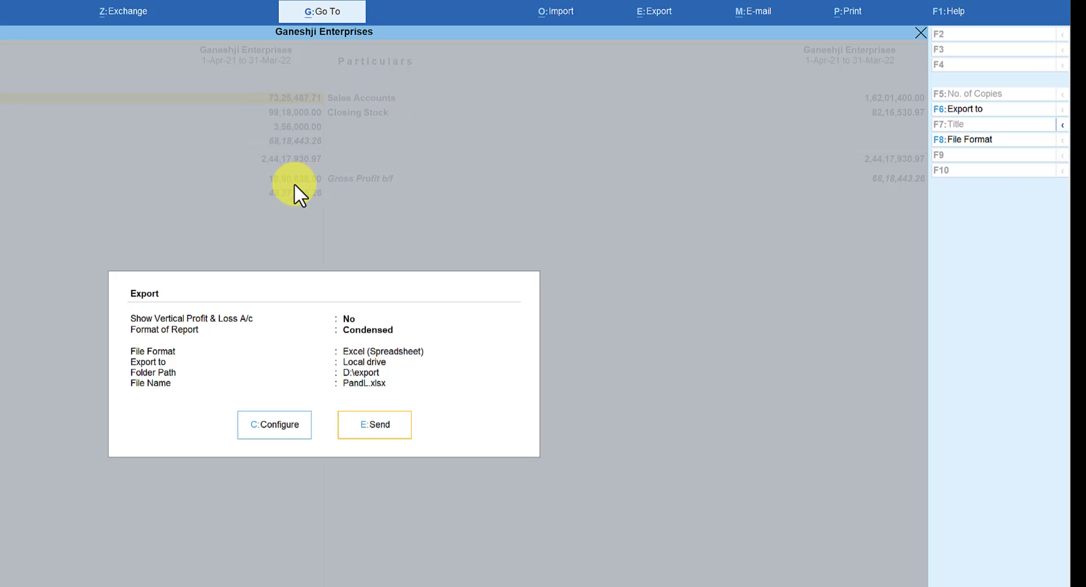
Expand the export configuration to show more options and set Exclude Accounts with zero Closing Balance to Yes.
{"action": "left_click", "coordinate": [272, 425]}
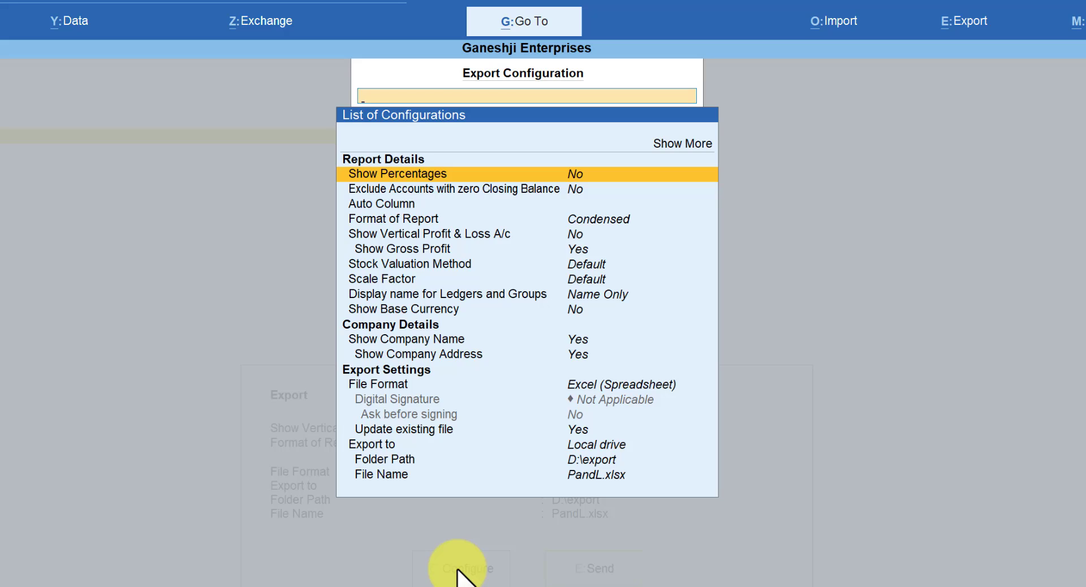
{"action": "key", "text": "Up"}
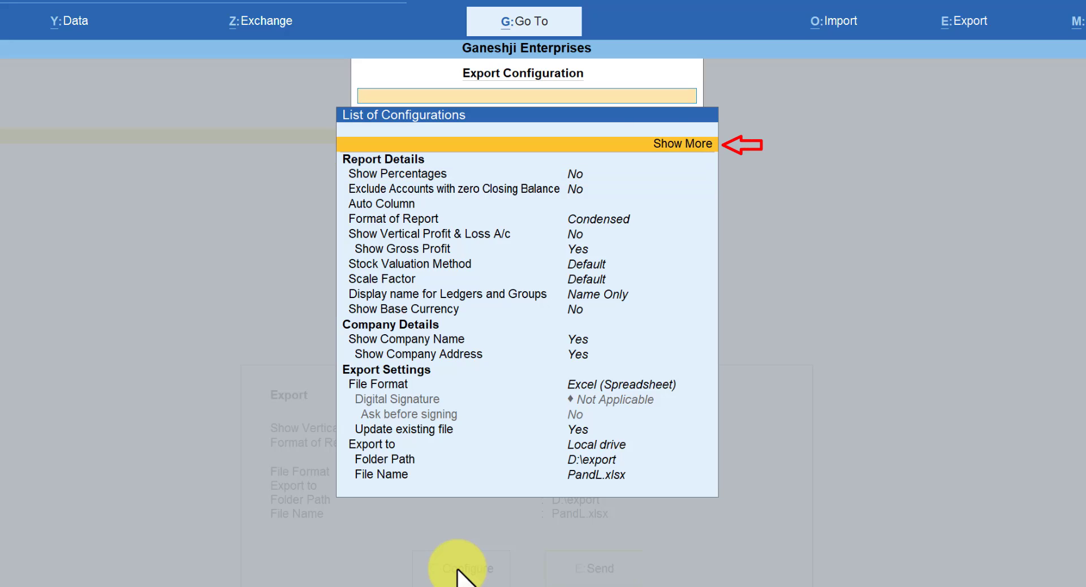
{"action": "left_click", "coordinate": [695, 148]}
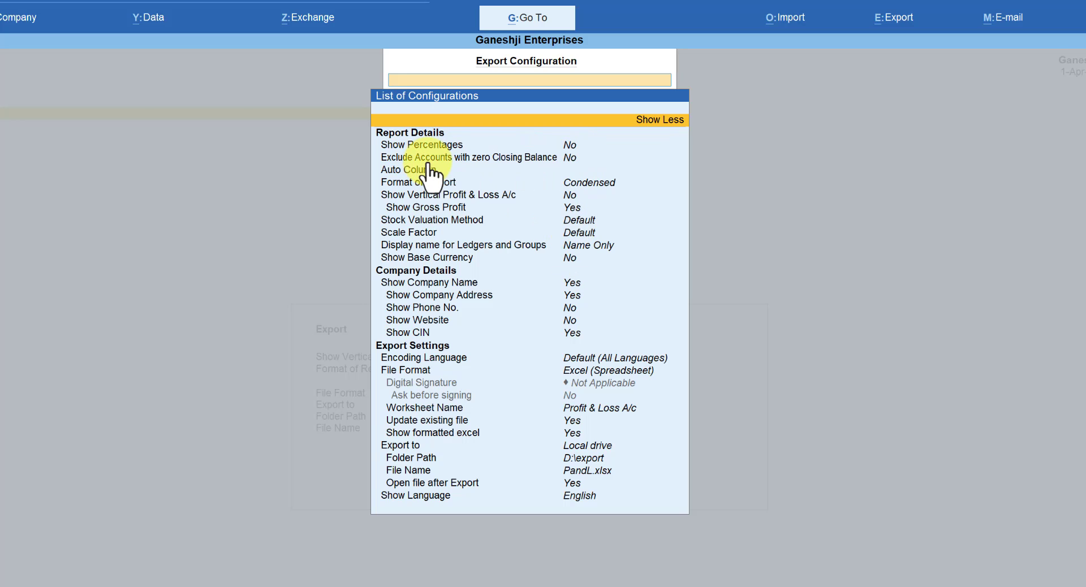
{"action": "left_click", "coordinate": [575, 163]}
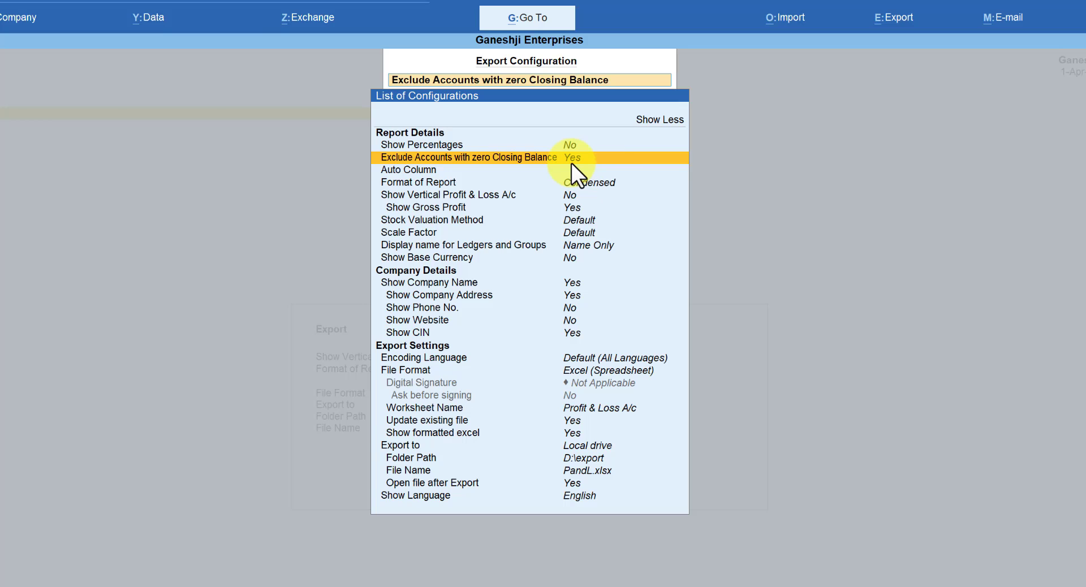
{"action": "left_click", "coordinate": [571, 163]}
Set Auto Column to Yearly in the export configuration.
{"action": "key", "text": "Down"}
{"action": "key", "text": "Return"}
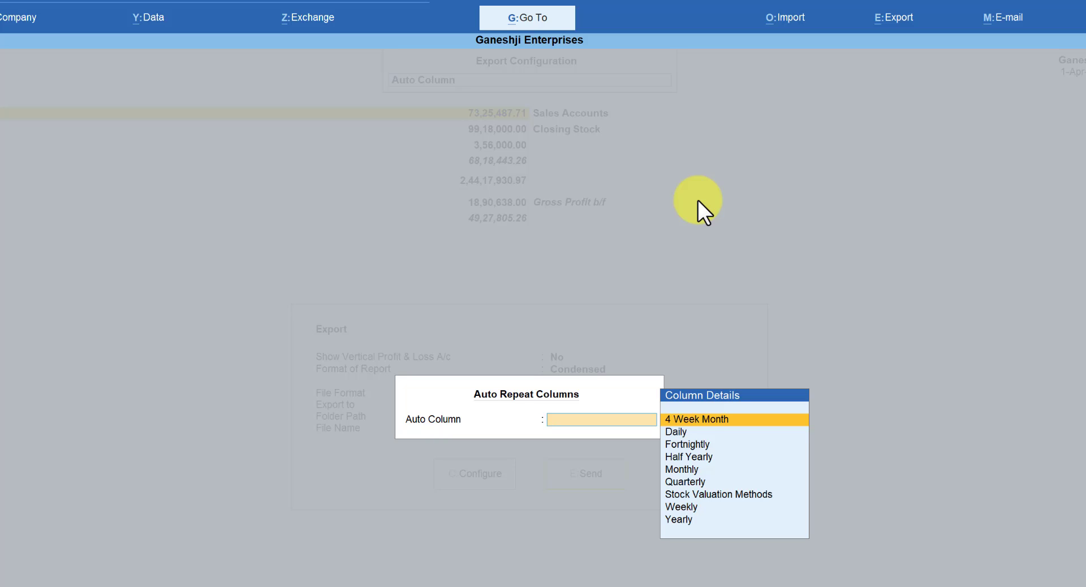
{"action": "key", "text": "Down"}
{"action": "key", "text": "Down"}
{"action": "key", "text": "Down"}
{"action": "key", "text": "Down"}
{"action": "key", "text": "Down"}
{"action": "key", "text": "Down"}
{"action": "key", "text": "Down"}
{"action": "key", "text": "Down"}
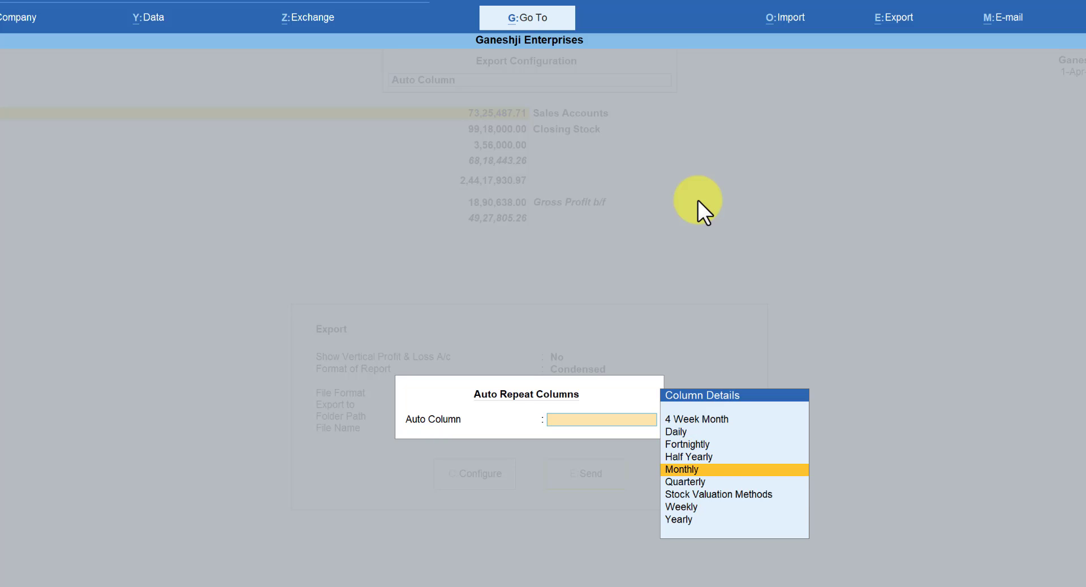
{"action": "key", "text": "Return"}
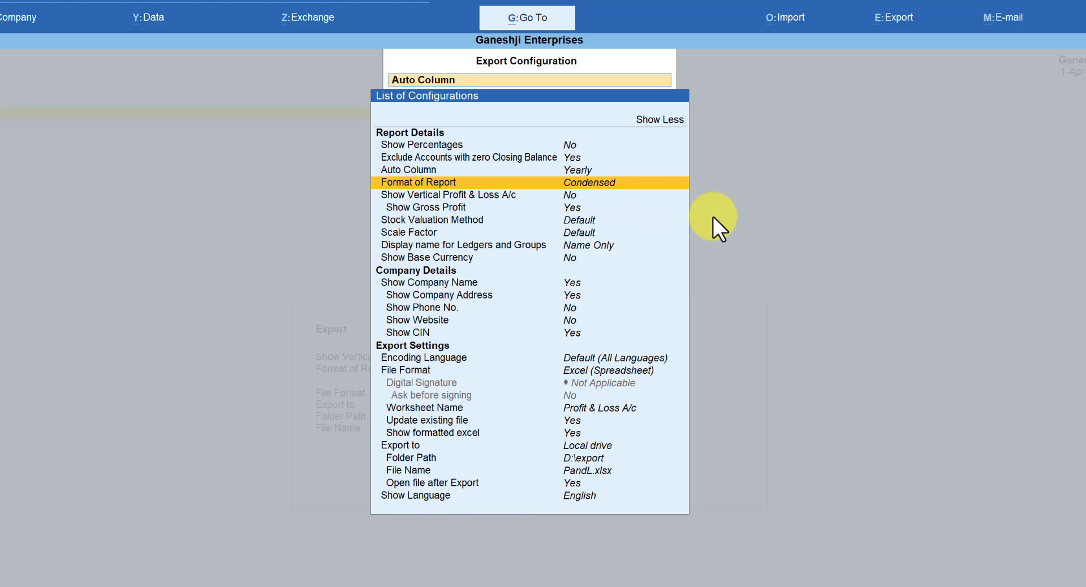
Set Format of Report to Detailed, review the remaining export options and close the configuration.
{"action": "key", "text": "Return"}
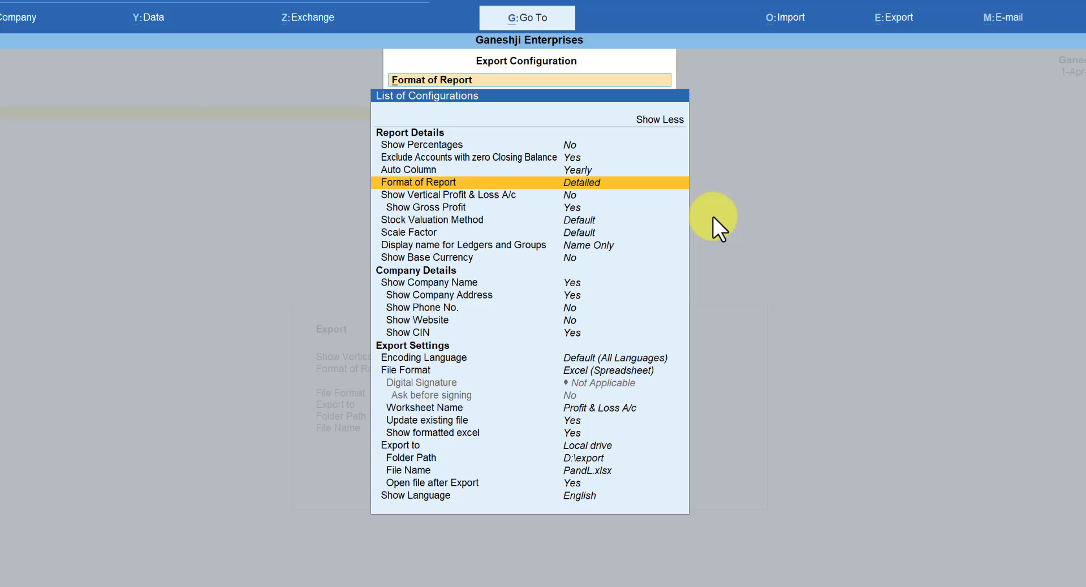
{"action": "key", "text": "Down"}
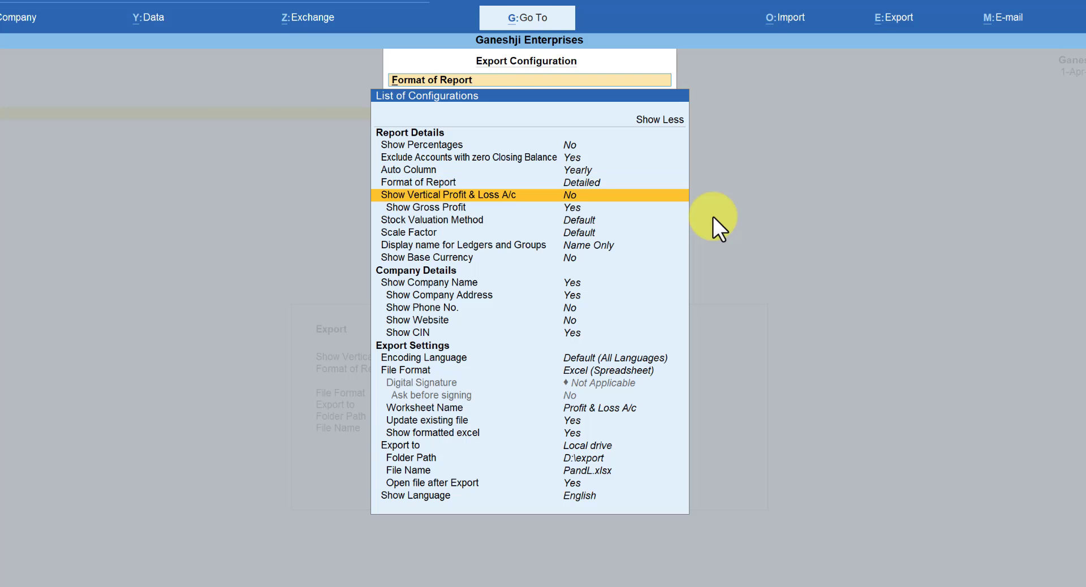
{"action": "key", "text": "Down"}
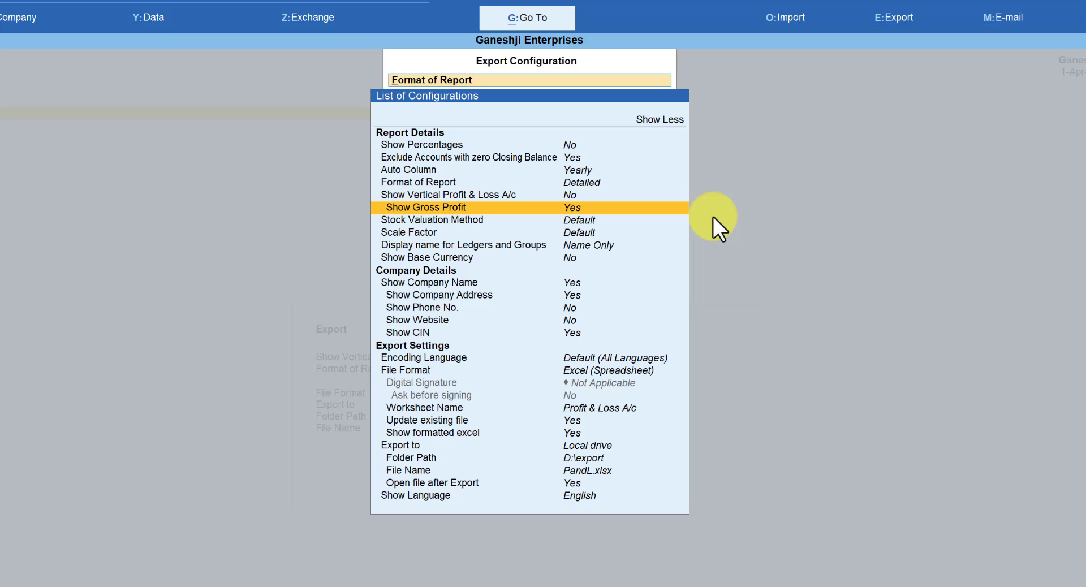
{"action": "key", "text": "Down"}
{"action": "key", "text": "Down"}
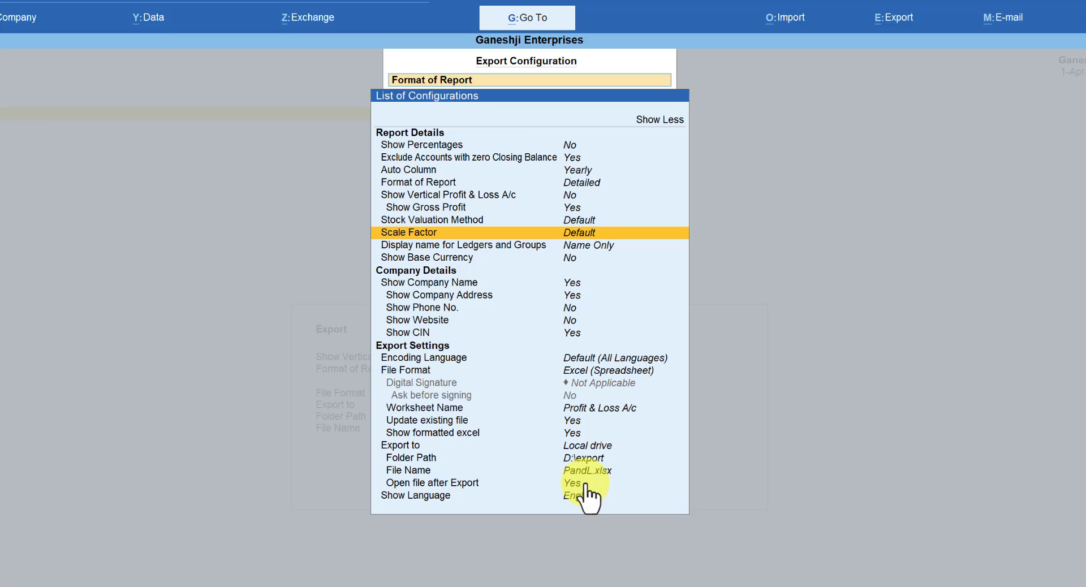
{"action": "key", "text": "Escape"}
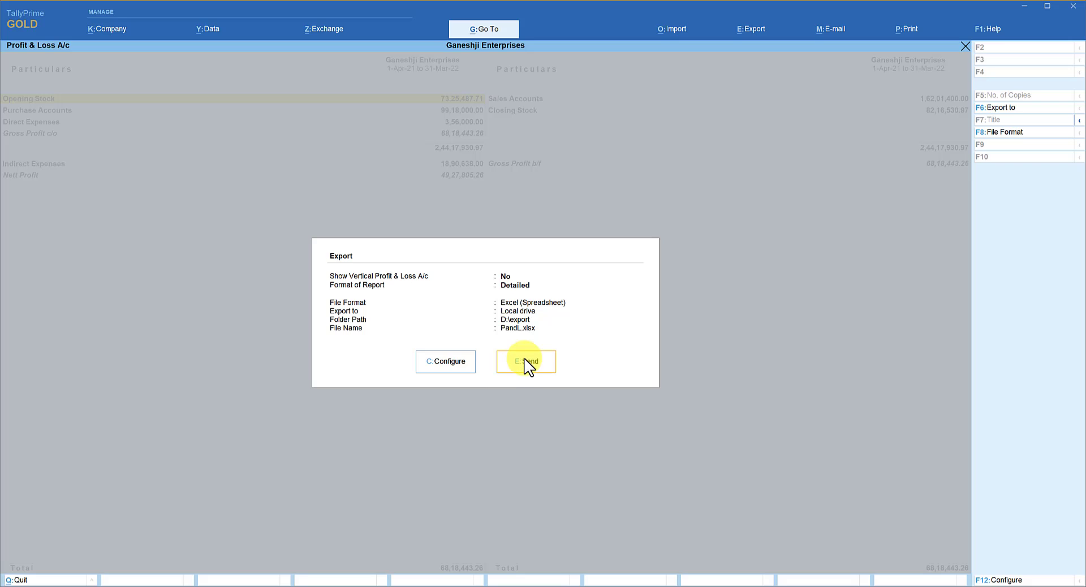
Export the Profit & Loss report to PandL.xlsx and inspect its expense details and total in Excel.
{"action": "left_click", "coordinate": [527, 362]}
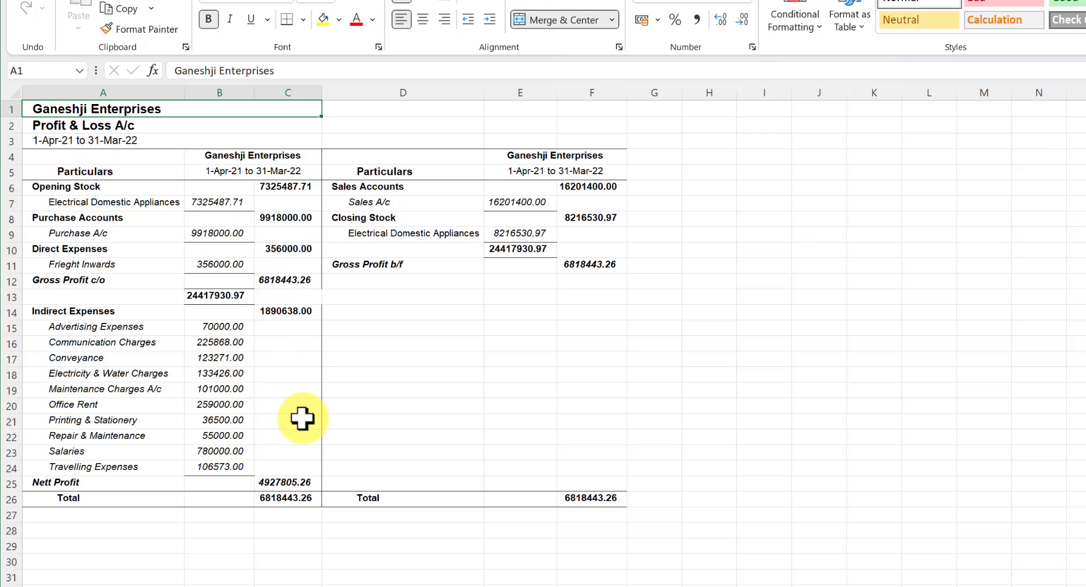
{"action": "left_click", "coordinate": [223, 359]}
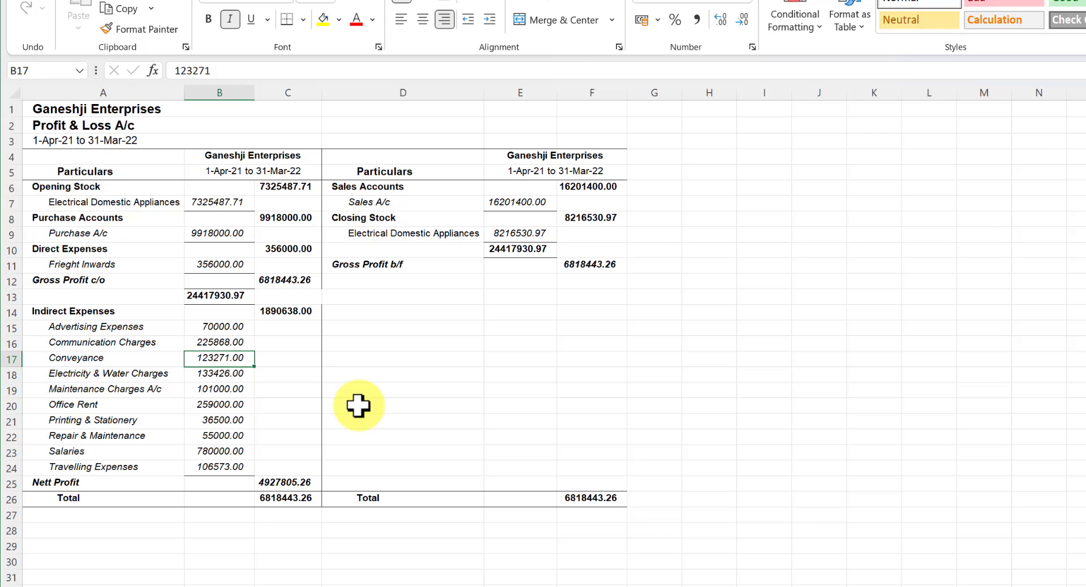
{"action": "left_click", "coordinate": [348, 343]}
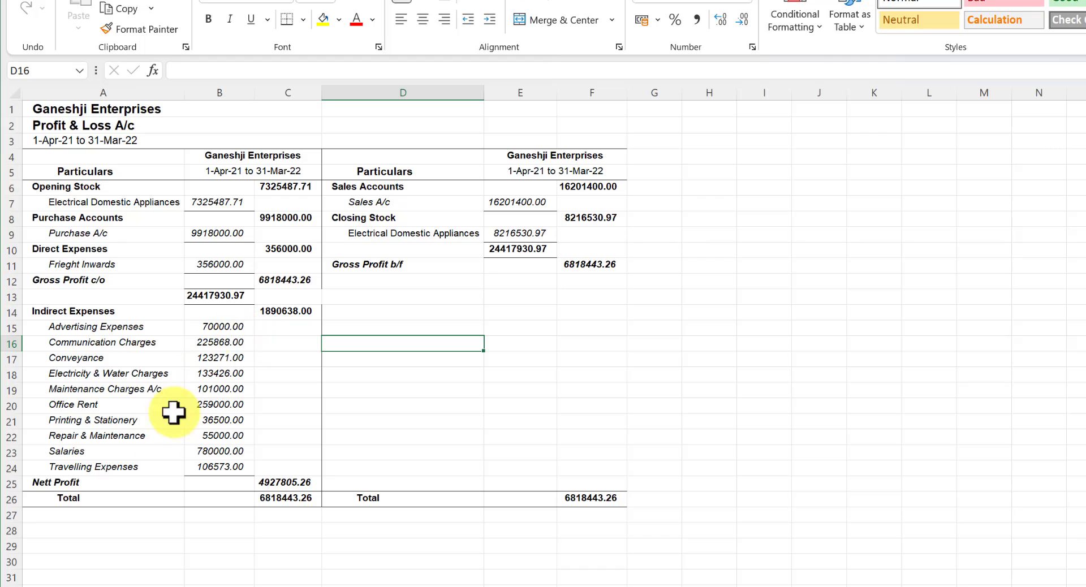
{"action": "left_click", "coordinate": [299, 499]}
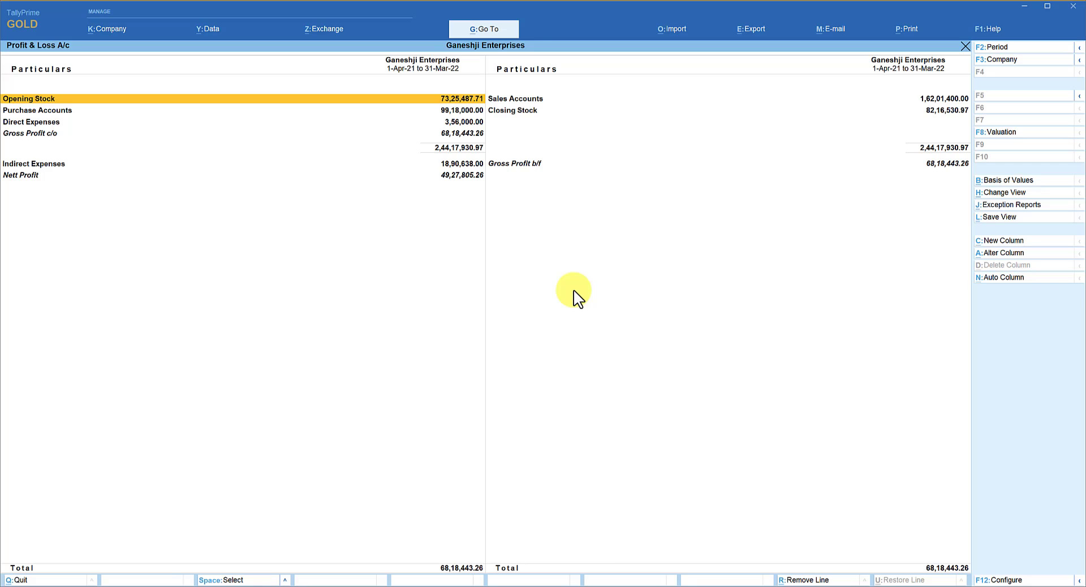
Search the list of reports in TallyPrime for "Sales" and open the Sales Register.
{"action": "left_click", "coordinate": [486, 29]}
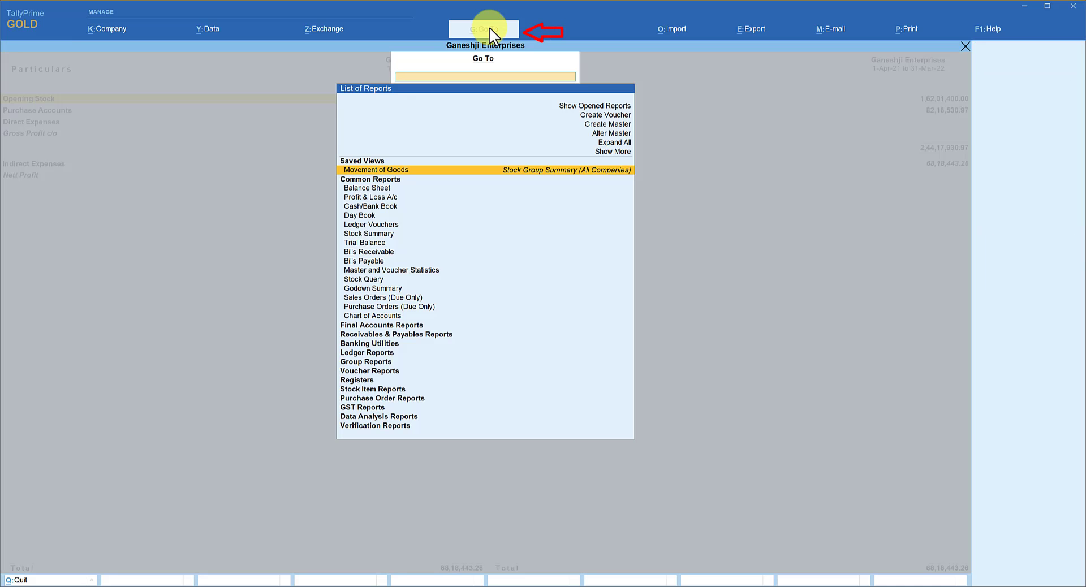
{"action": "type", "text": "Sales"}
{"action": "key", "text": "Down"}
{"action": "key", "text": "Down"}
{"action": "key", "text": "Down"}
{"action": "key", "text": "Down"}
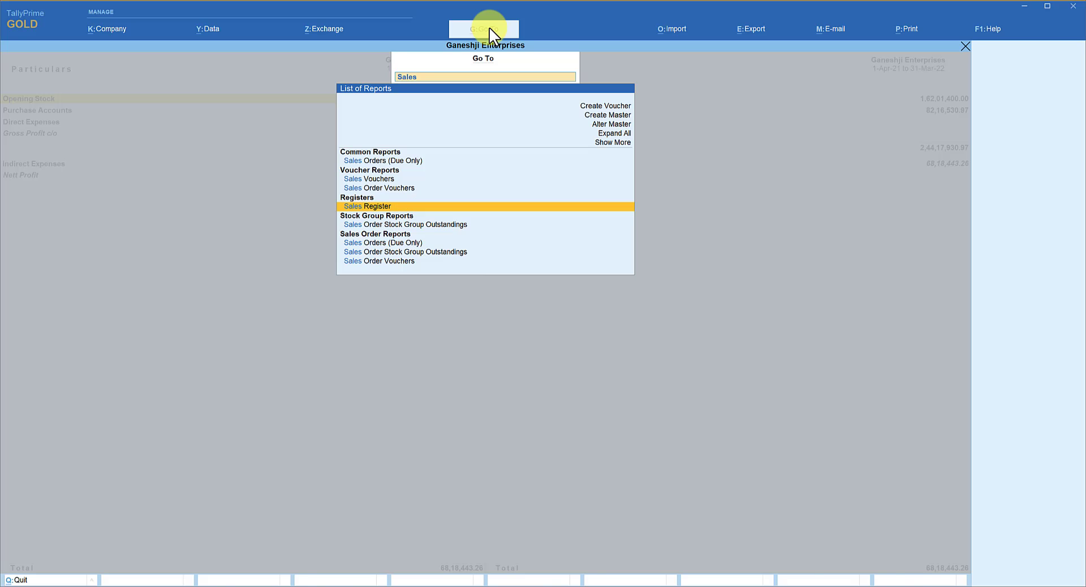
{"action": "key", "text": "Return"}
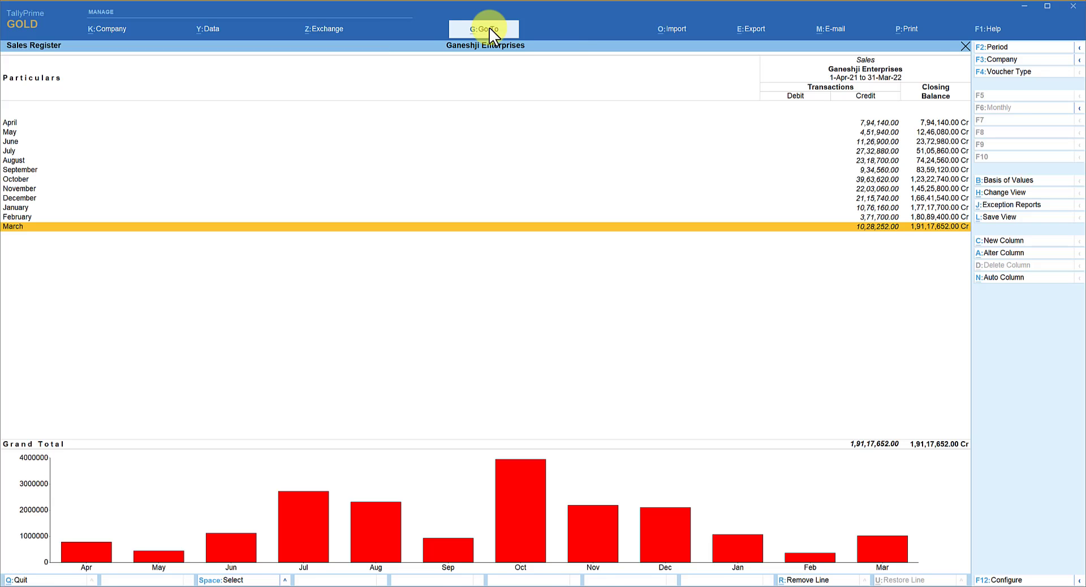
Open the March sales vouchers and change the register's period to 1-Apr-21 to 31-Mar-22.
{"action": "key", "text": "Return"}
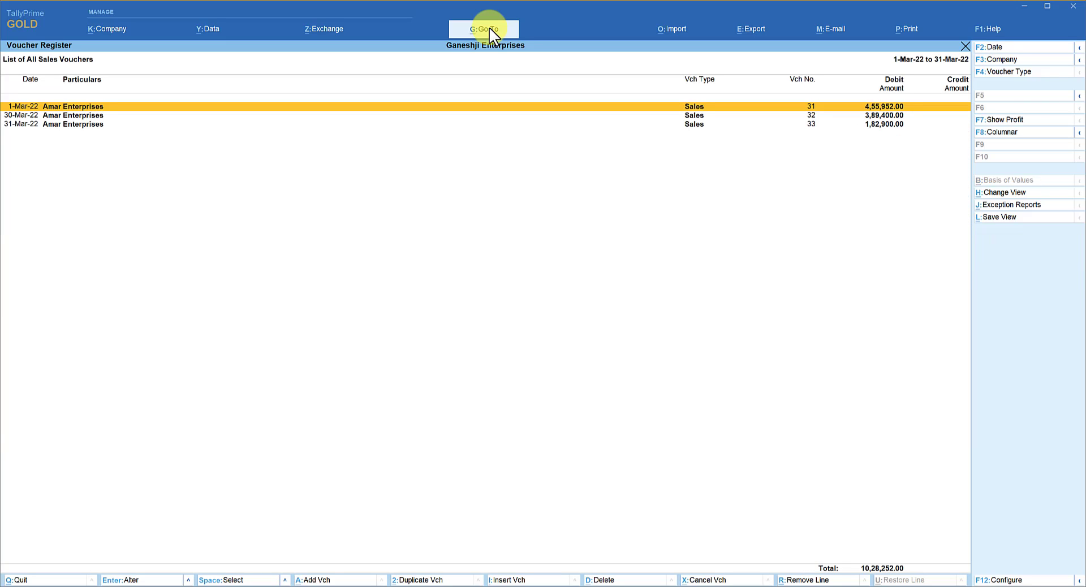
{"action": "key", "text": "F2"}
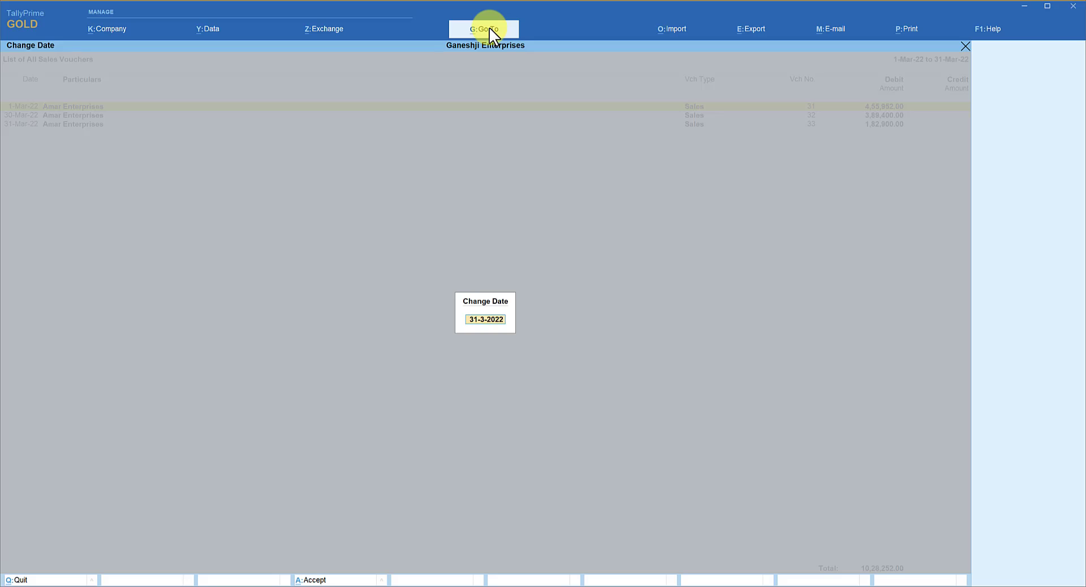
{"action": "key", "text": "BackSpace"}
{"action": "key", "text": "Return"}
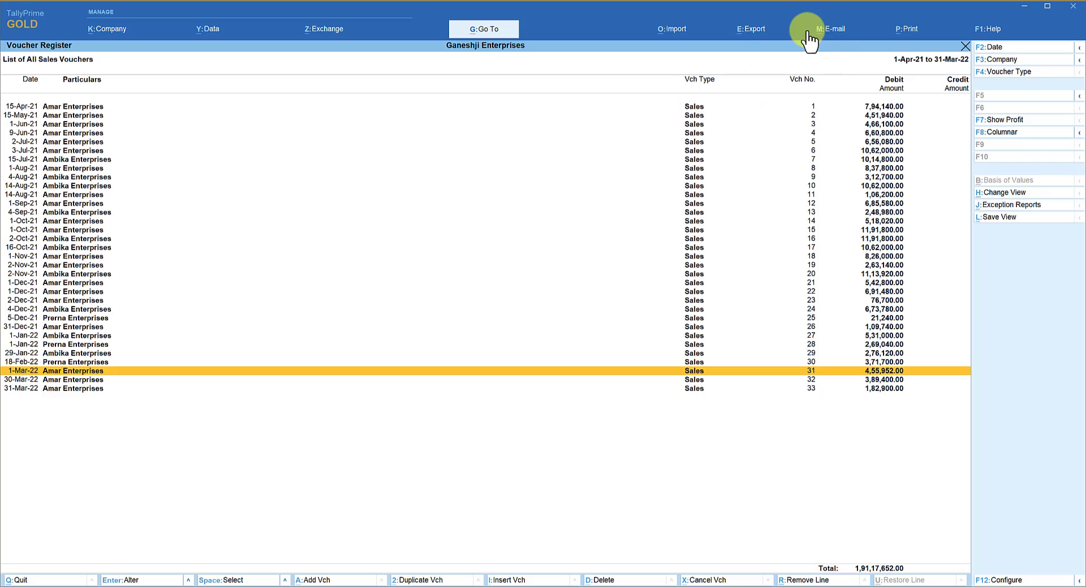
Export the current sales voucher register to DayBook.xlsx with Export for Pivot table set to Yes in the full export configuration.
{"action": "left_click", "coordinate": [759, 29]}
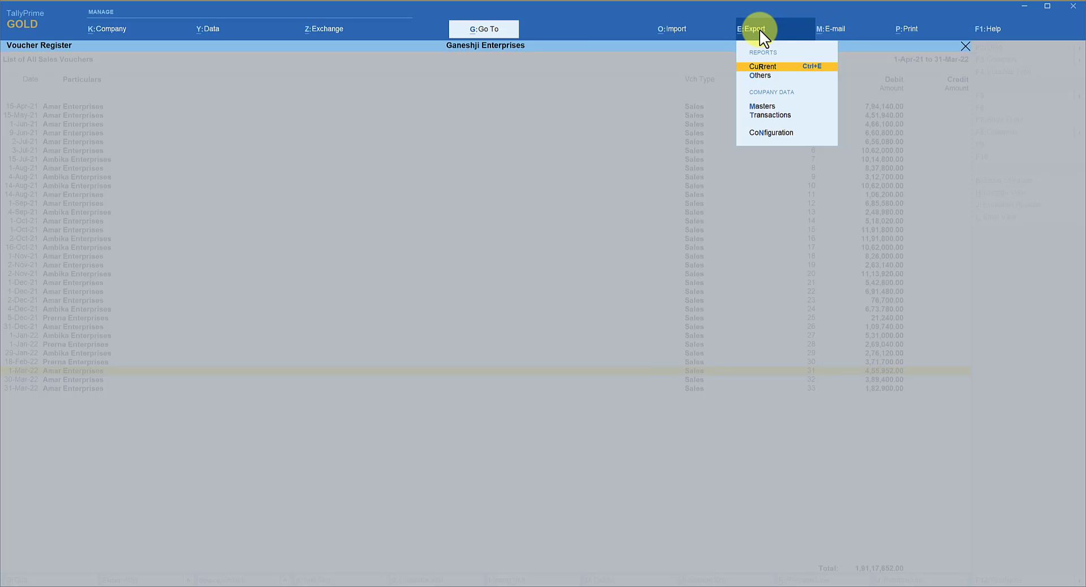
{"action": "key", "text": "Return"}
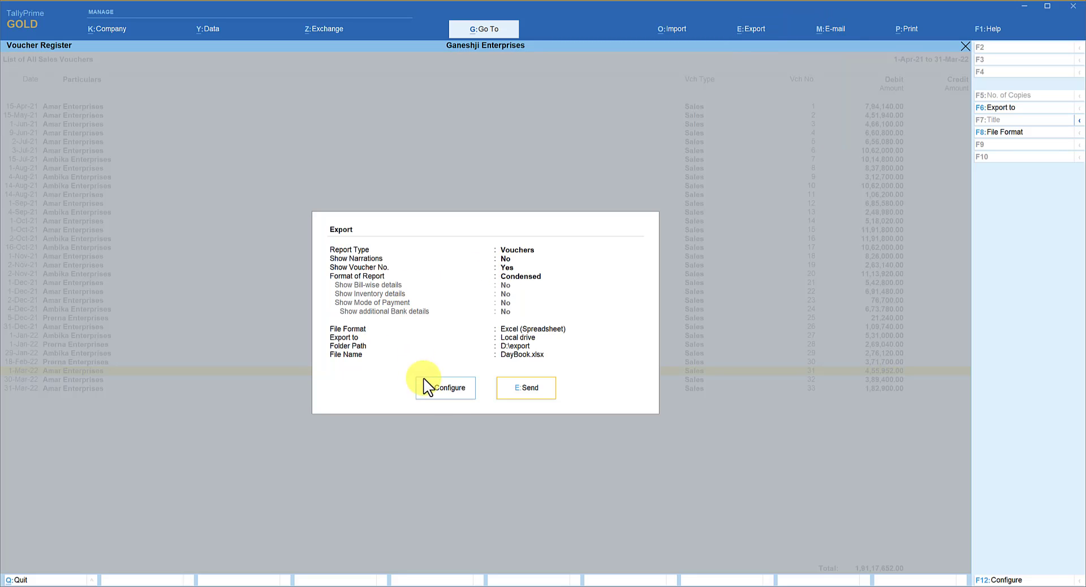
{"action": "left_click", "coordinate": [454, 388]}
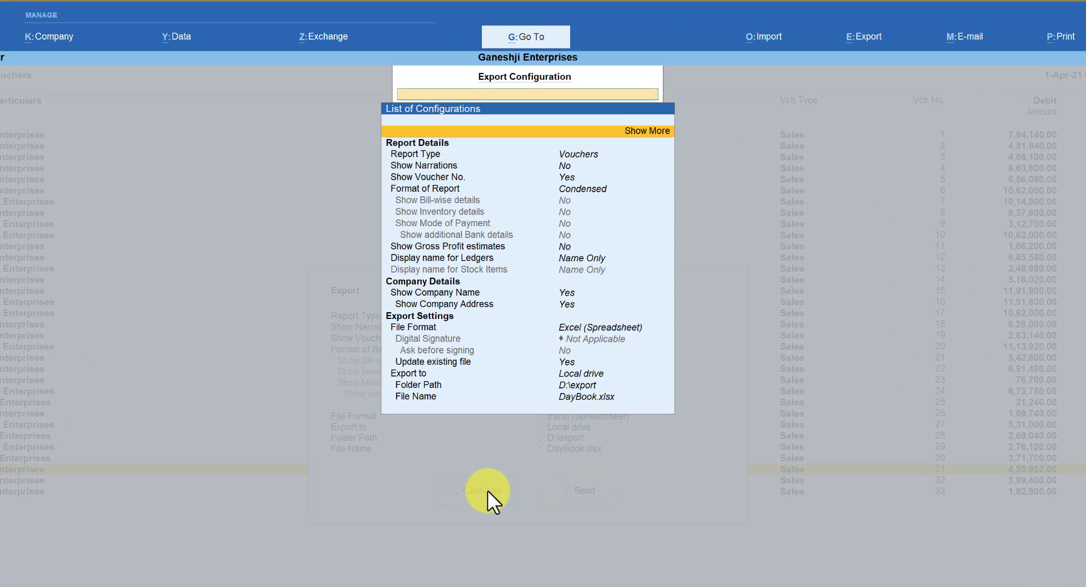
{"action": "left_click", "coordinate": [659, 157]}
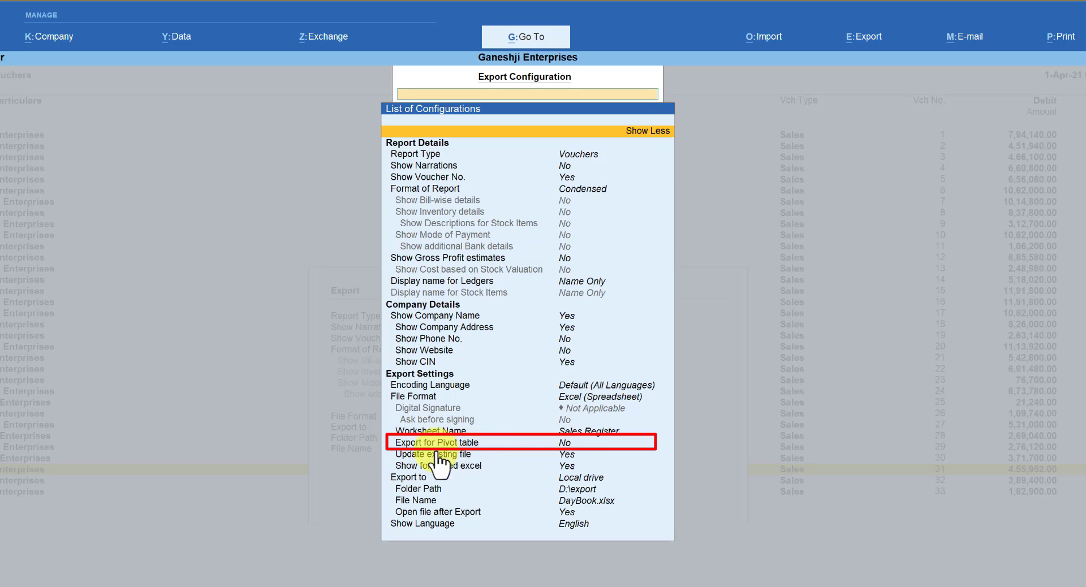
{"action": "left_click", "coordinate": [567, 444]}
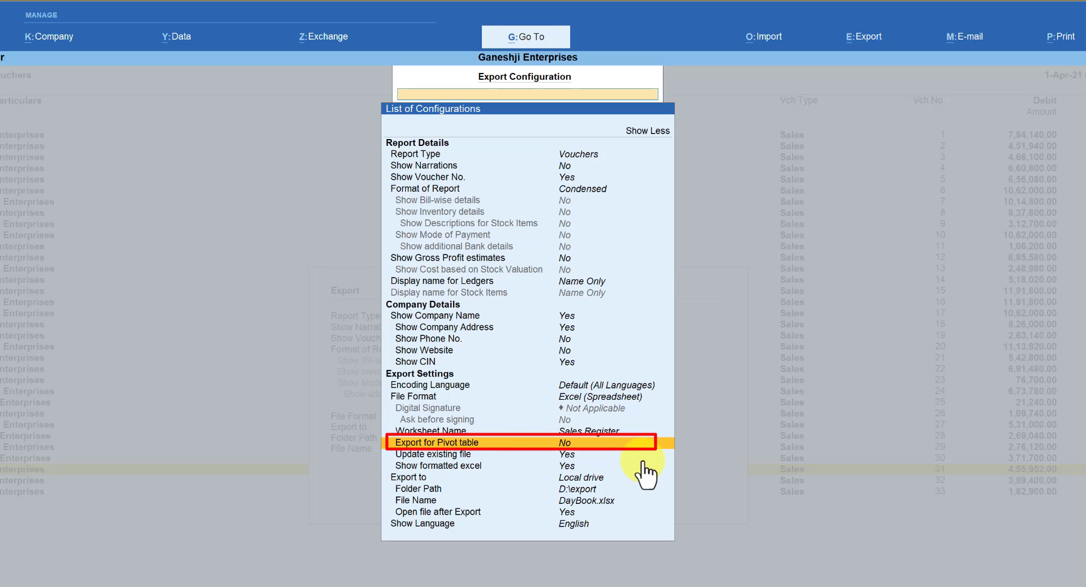
{"action": "key", "text": "Return"}
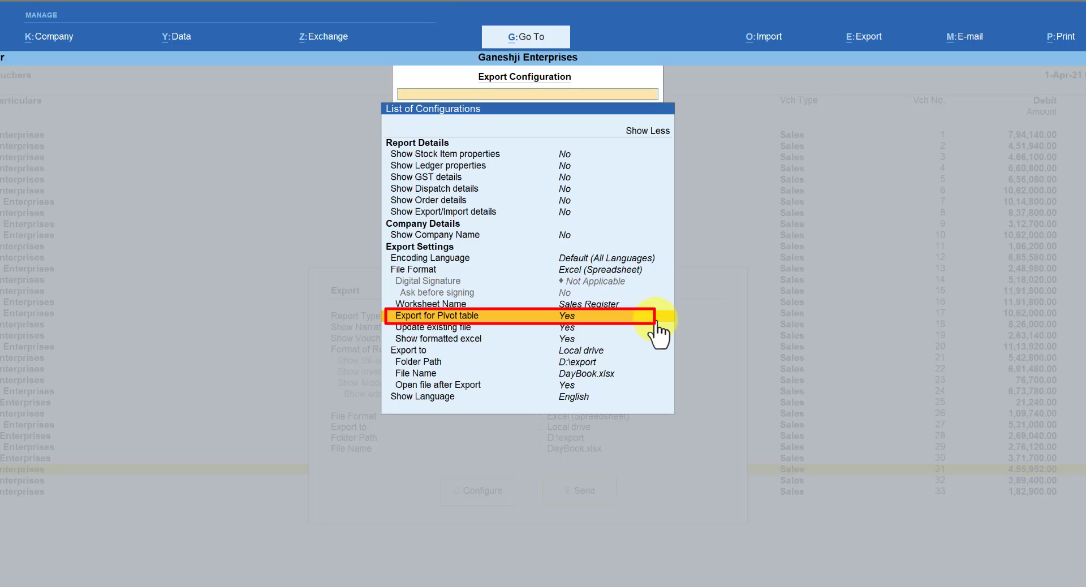
{"action": "key", "text": "Escape"}
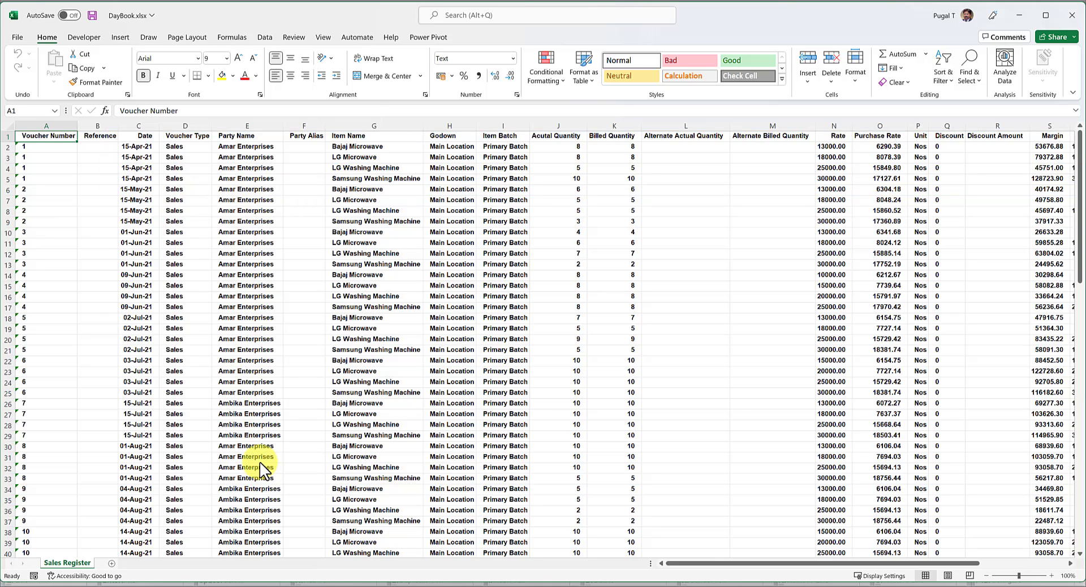
Switch to TallyPrime, open sales voucher 1 and compare its details with the item rows and columns of DayBook.xlsx in Excel.
{"action": "left_click", "coordinate": [447, 586]}
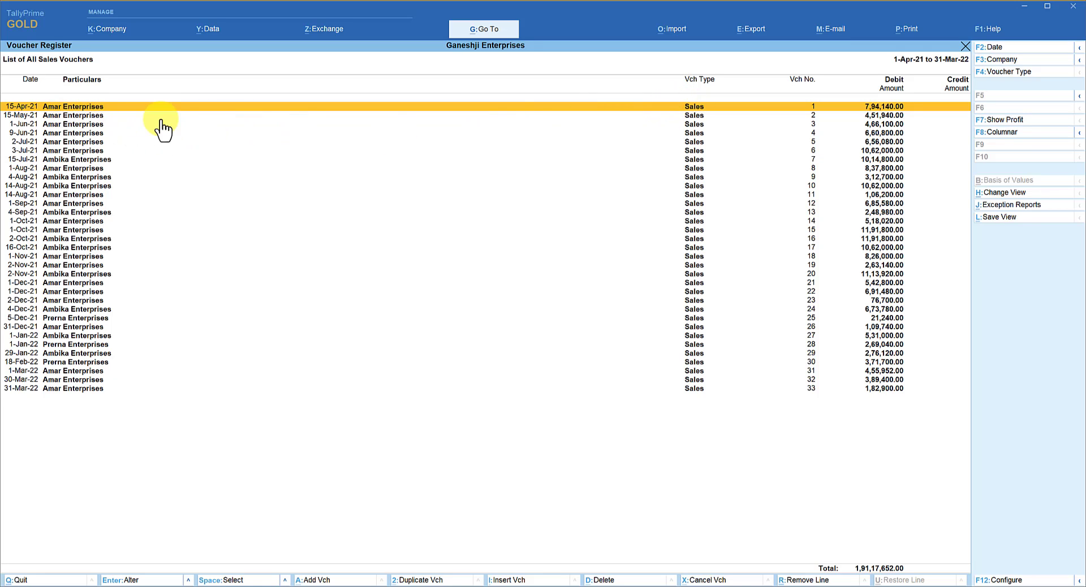
{"action": "key", "text": "Return"}
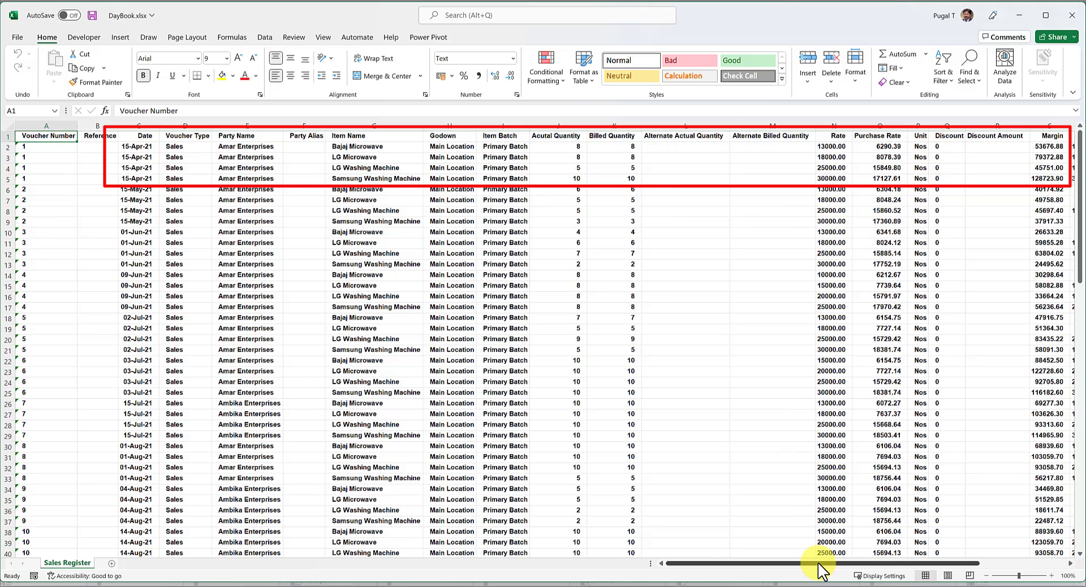
{"action": "left_click_drag", "start_coordinate": [819, 564], "coordinate": [926, 574]}
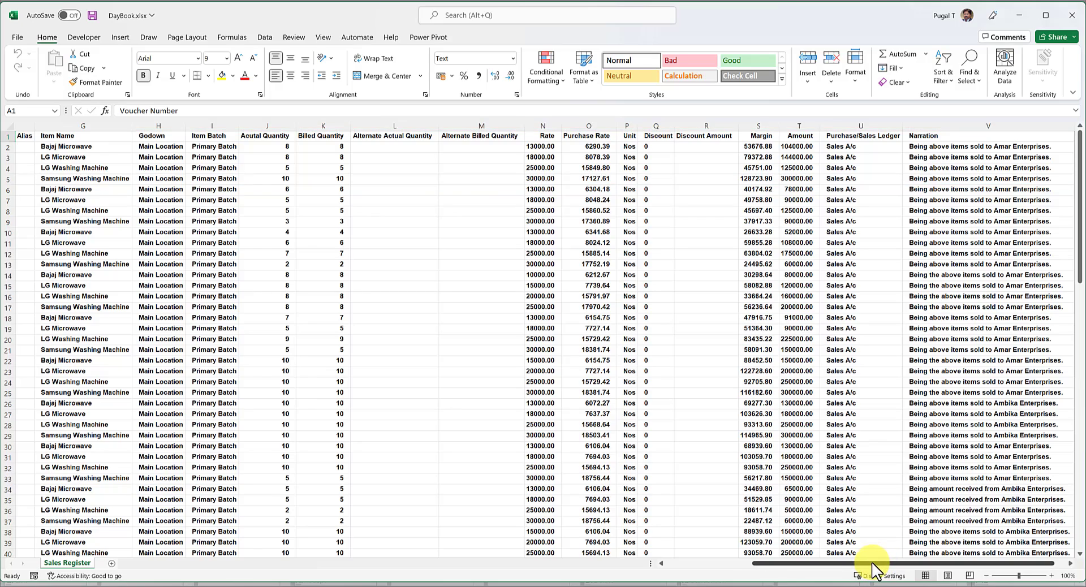
{"action": "left_click_drag", "start_coordinate": [871, 562], "coordinate": [678, 563]}
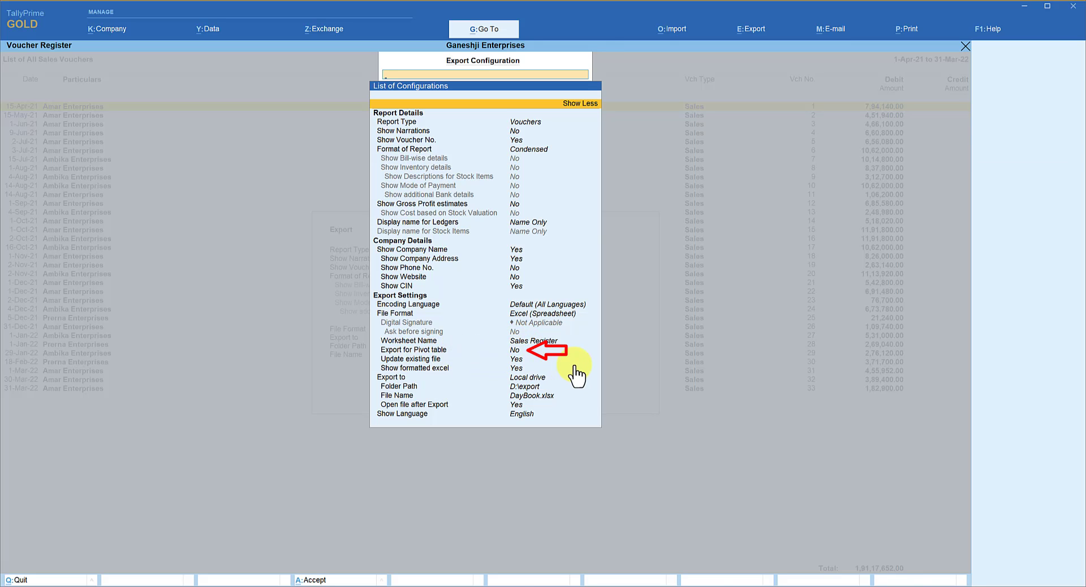
Close the export configuration and switch to the salesReg.xlsx workbook in Excel to examine the regular Sales Register export.
{"action": "key", "text": "Escape"}
{"action": "key", "text": "Escape"}
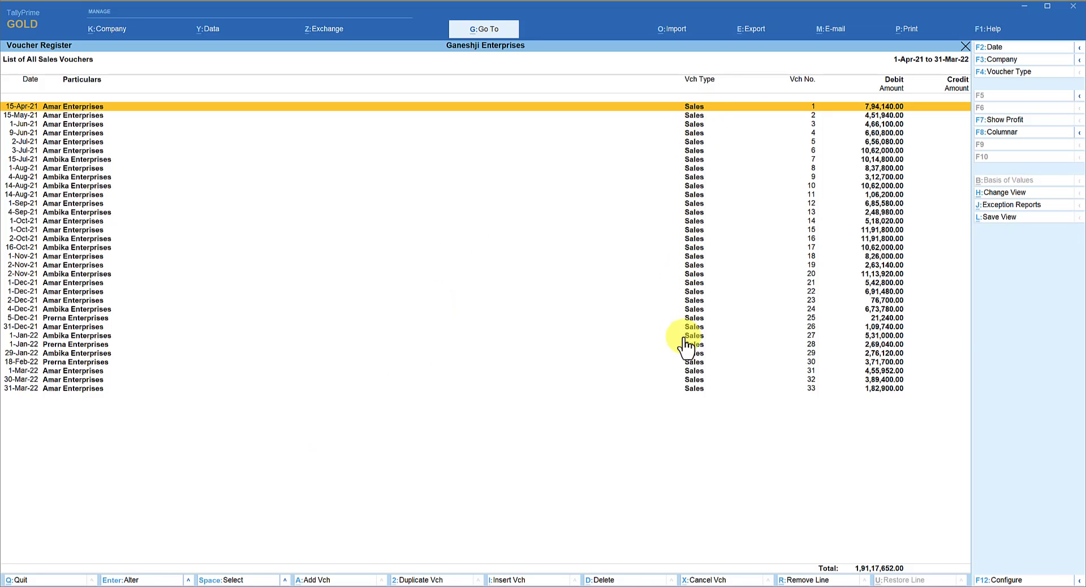
{"action": "key", "text": "alt+Tab"}
{"action": "left_click", "coordinate": [328, 277]}
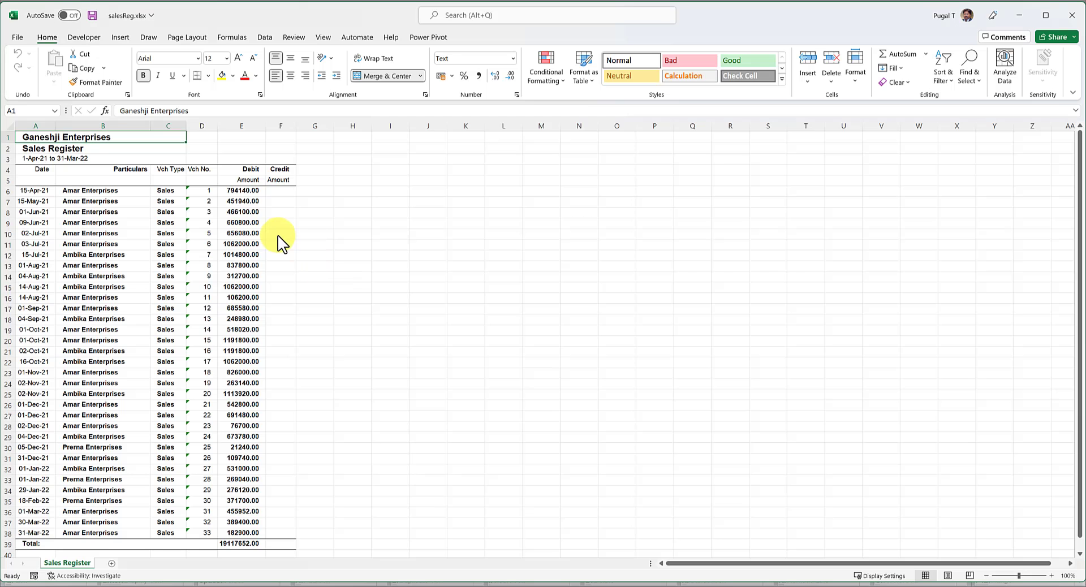